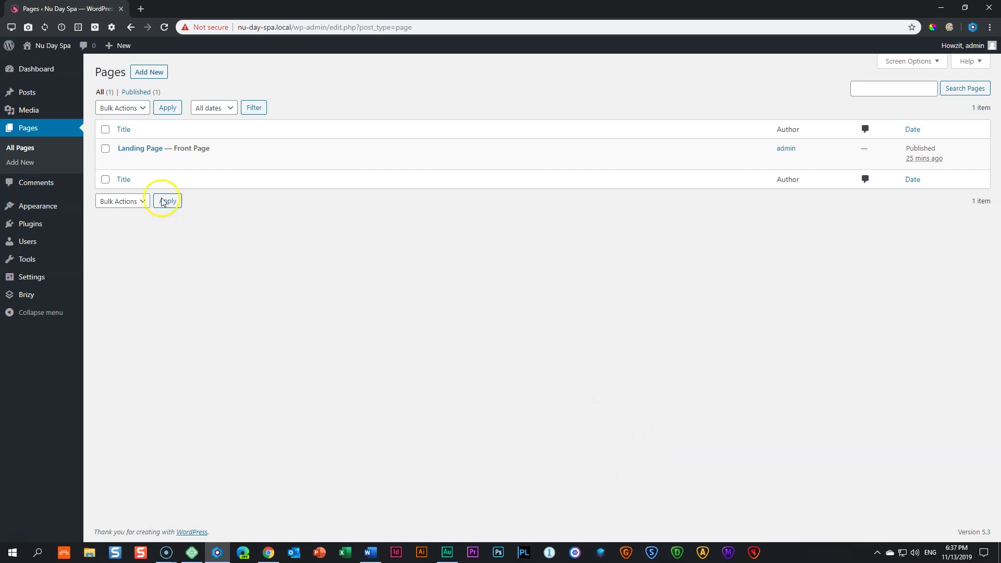
Find the Landing Page entry in the WordPress Pages list.
{"action": "mouse_move", "coordinate": [134, 152]}
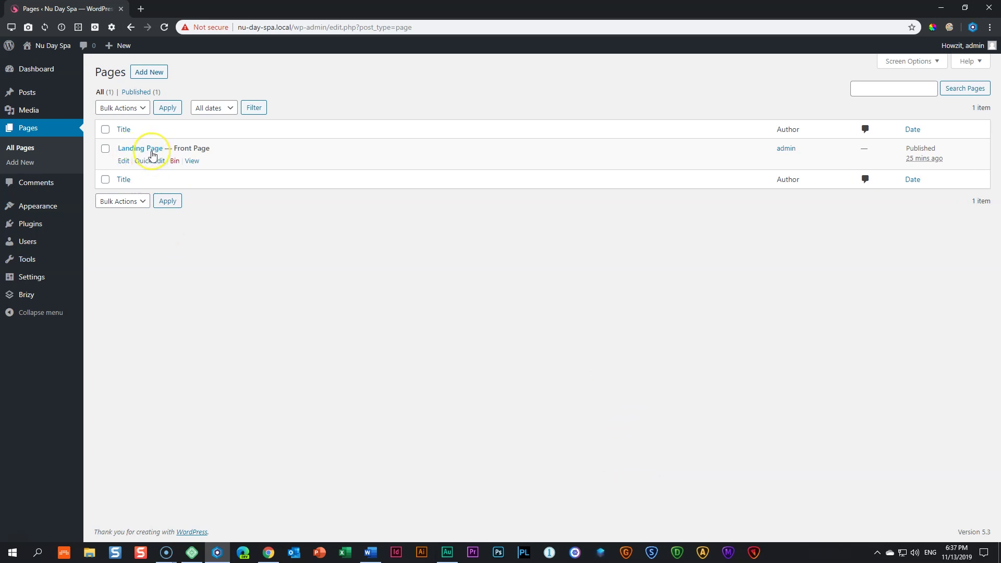
Open the Landing Page in the Brizy visual editor.
{"action": "left_click", "coordinate": [151, 152]}
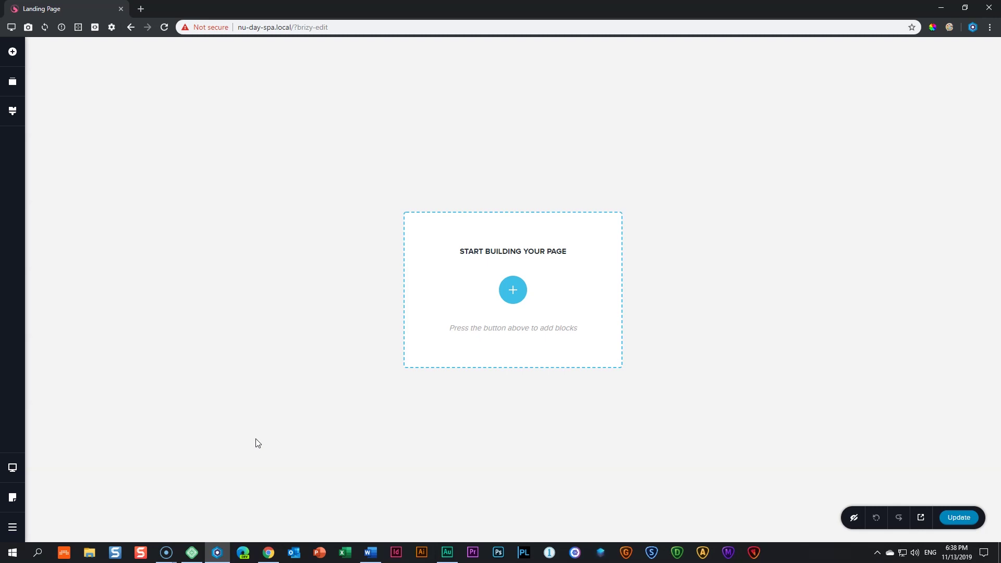
In the Styling panel, apply the Brizy default global style.
{"action": "left_click", "coordinate": [21, 116]}
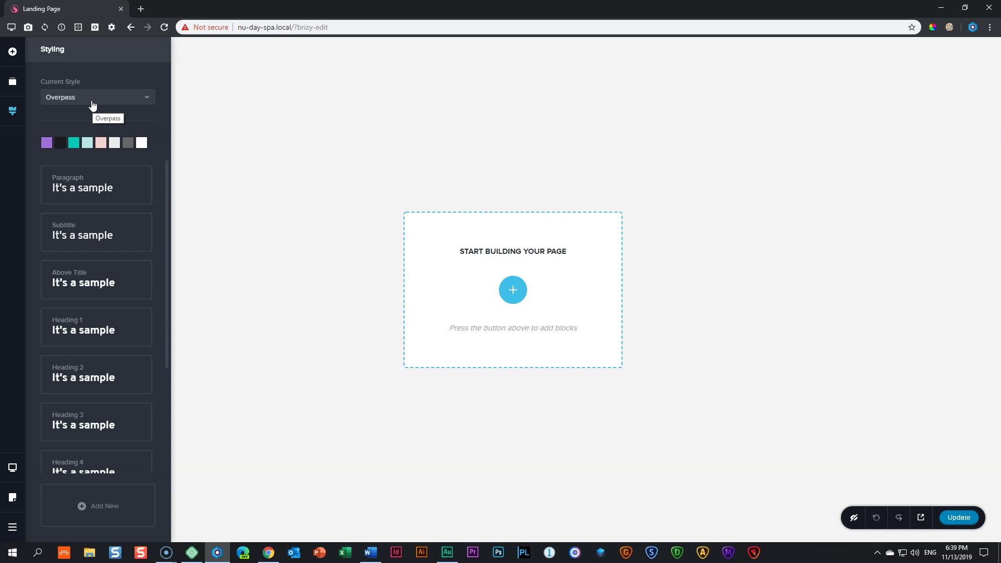
{"action": "left_click", "coordinate": [92, 100]}
{"action": "scroll", "coordinate": [102, 146], "scroll_direction": "down", "scroll_amount": 2}
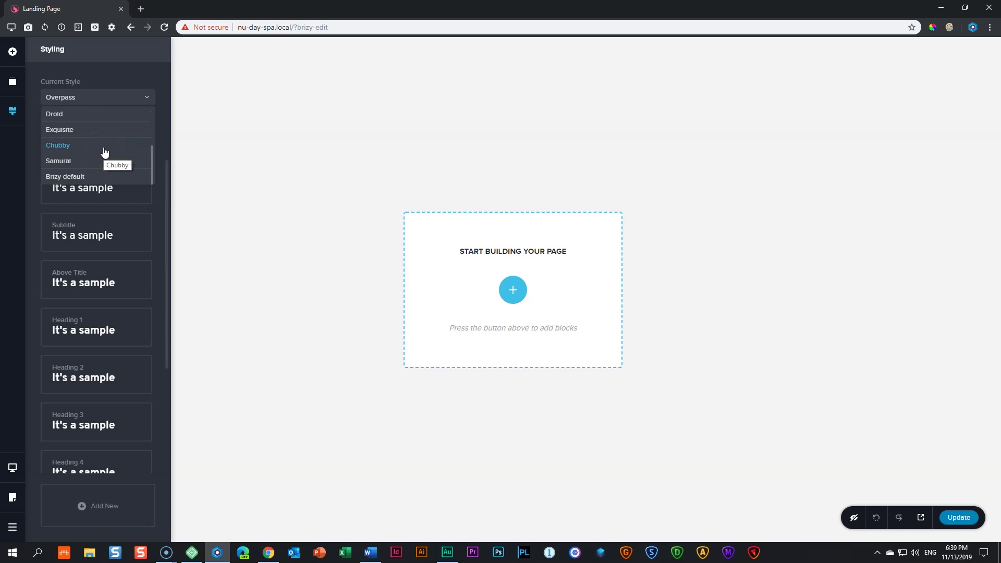
{"action": "scroll", "coordinate": [102, 151], "scroll_direction": "up", "scroll_amount": 2}
{"action": "scroll", "coordinate": [98, 152], "scroll_direction": "down", "scroll_amount": 2}
{"action": "left_click", "coordinate": [78, 176]}
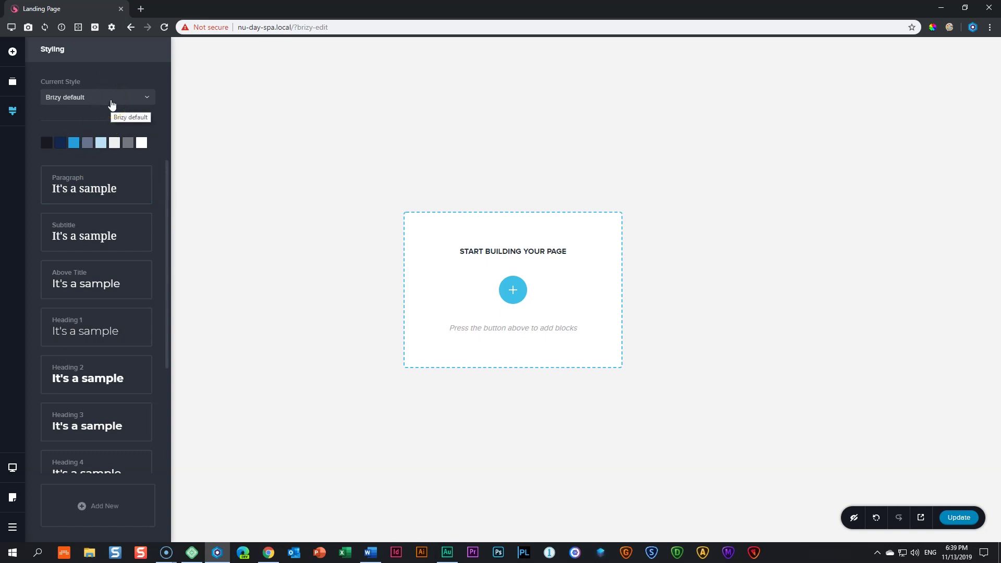
Switch the global style to Samurai and bring up the Word colour and font notes.
{"action": "left_click", "coordinate": [111, 101]}
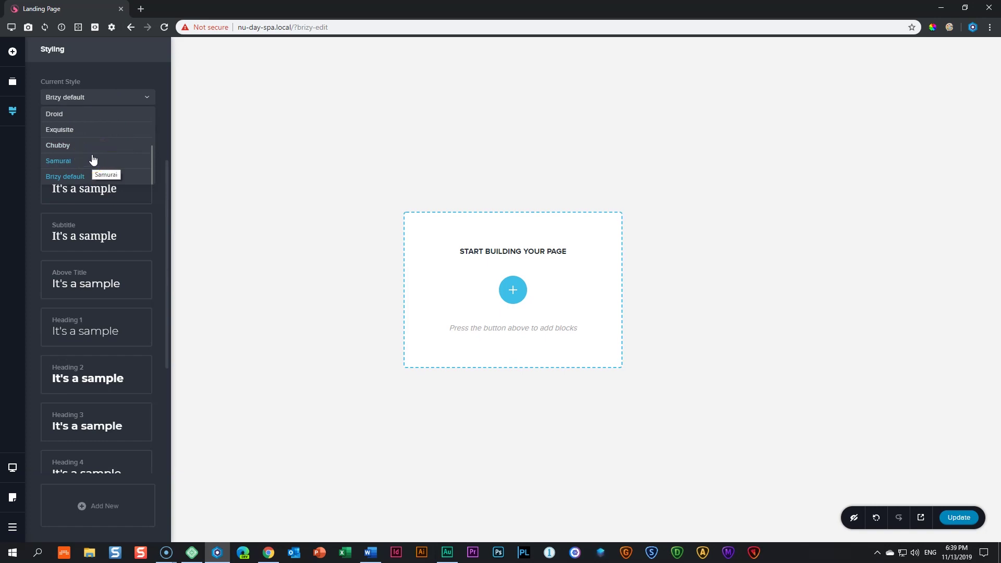
{"action": "left_click", "coordinate": [68, 161]}
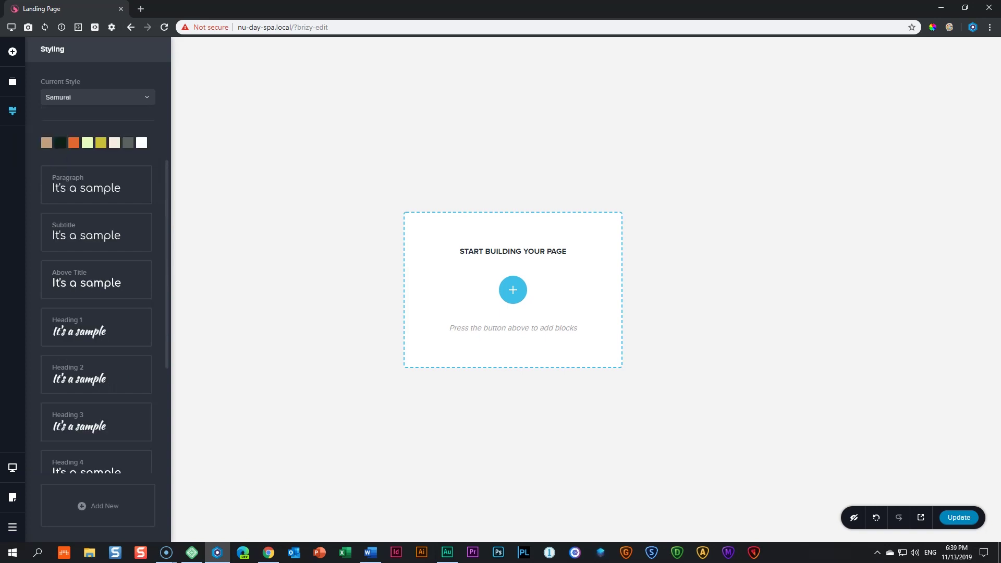
{"action": "key", "text": "alt+Tab"}
{"action": "left_click", "coordinate": [709, 145]}
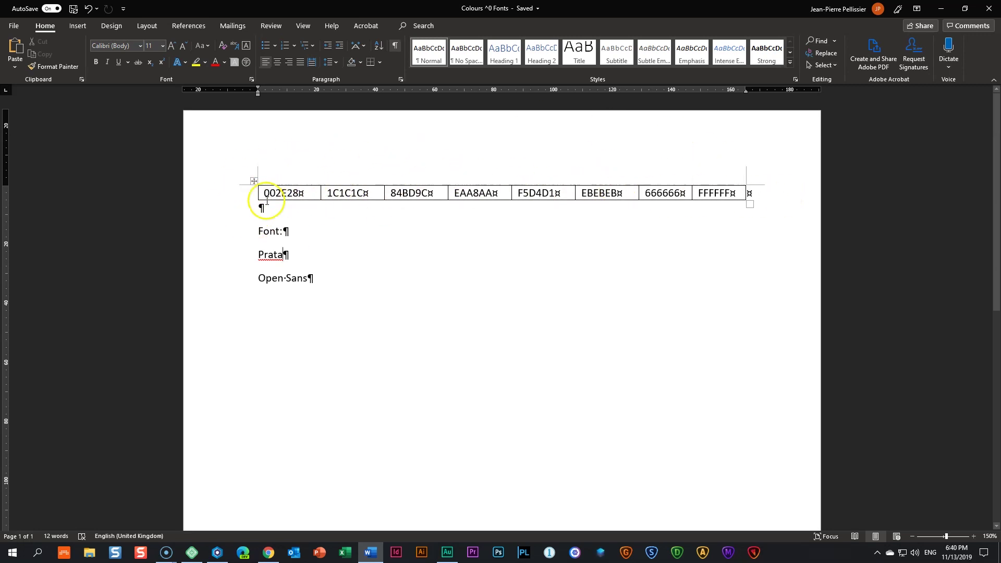
Review the Prata and Open Sans font lines in the Word notes, then return to Brizy.
{"action": "left_click", "coordinate": [381, 225]}
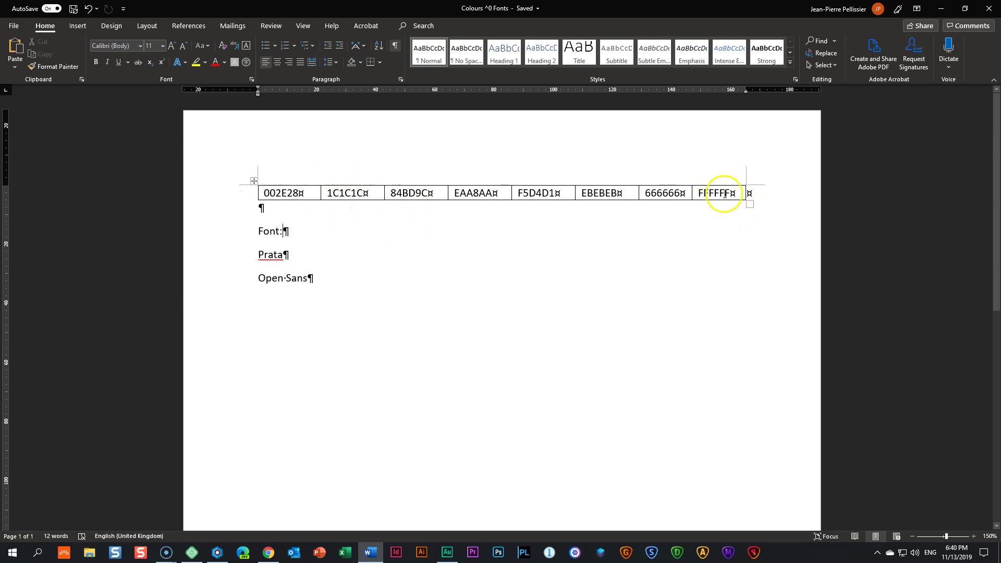
{"action": "left_click", "coordinate": [230, 254]}
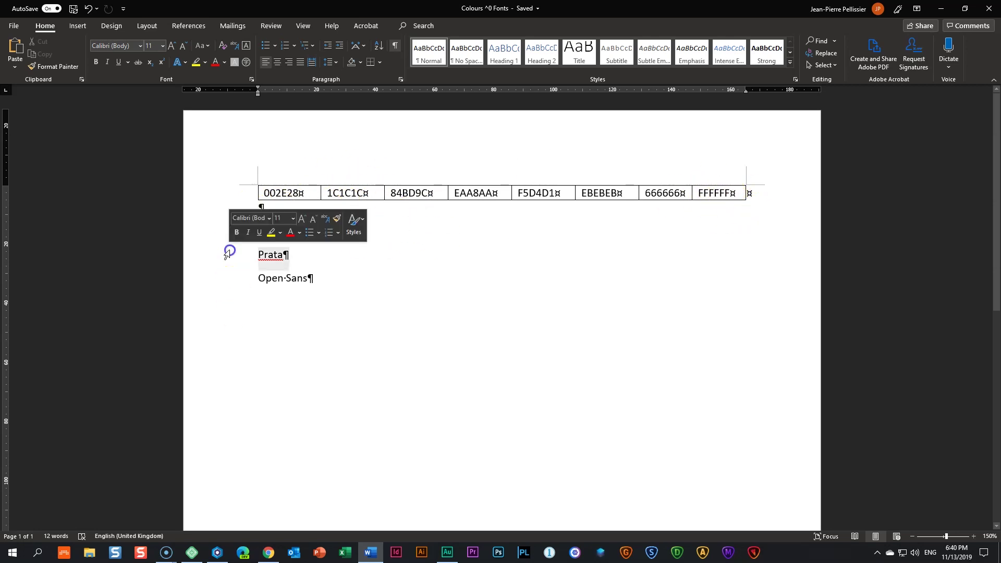
{"action": "left_click", "coordinate": [224, 279]}
{"action": "left_click", "coordinate": [476, 280]}
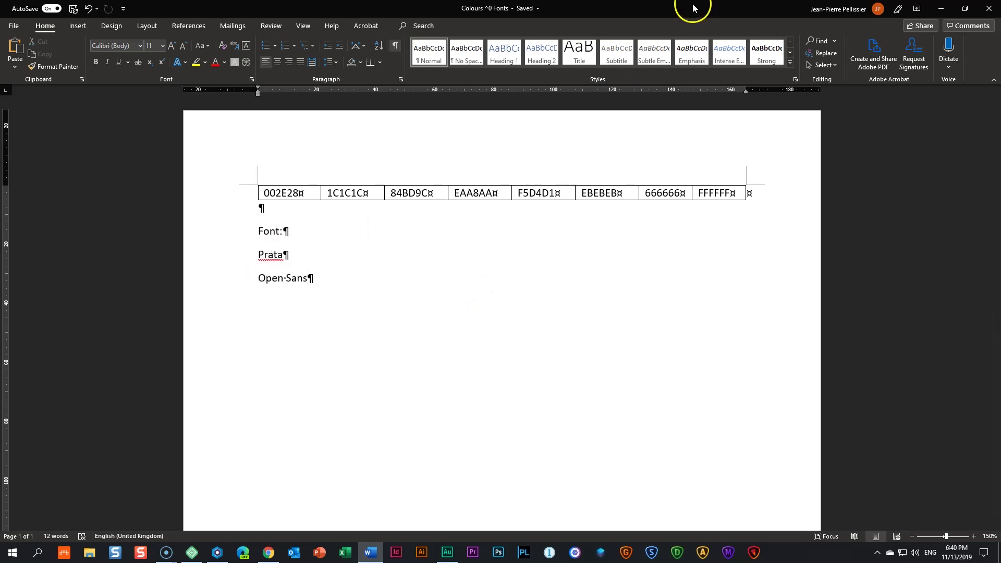
{"action": "key", "text": "alt+Tab"}
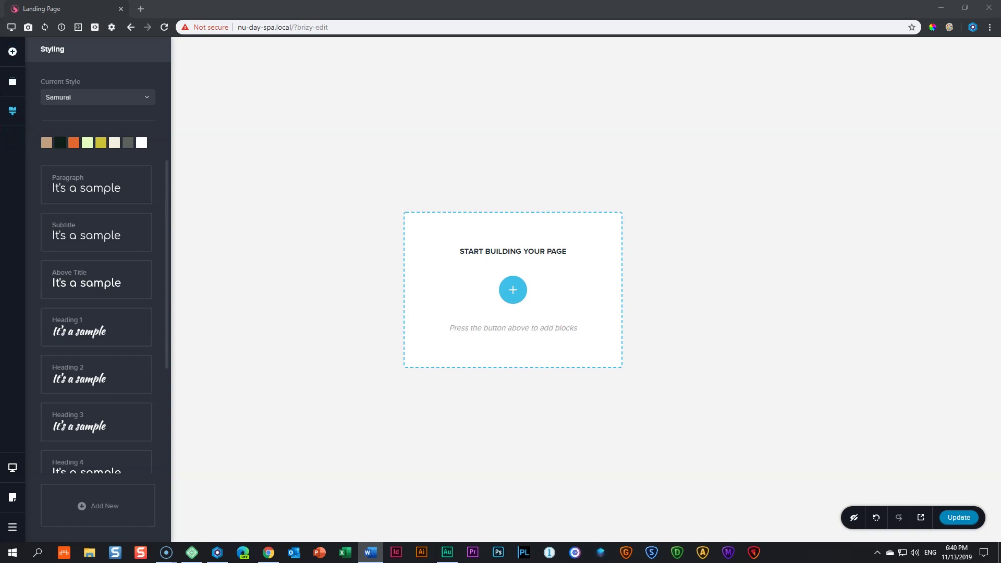
Set the first three palette colours to 002E28, 1C1C1C and 84BD9C.
{"action": "left_click", "coordinate": [46, 142]}
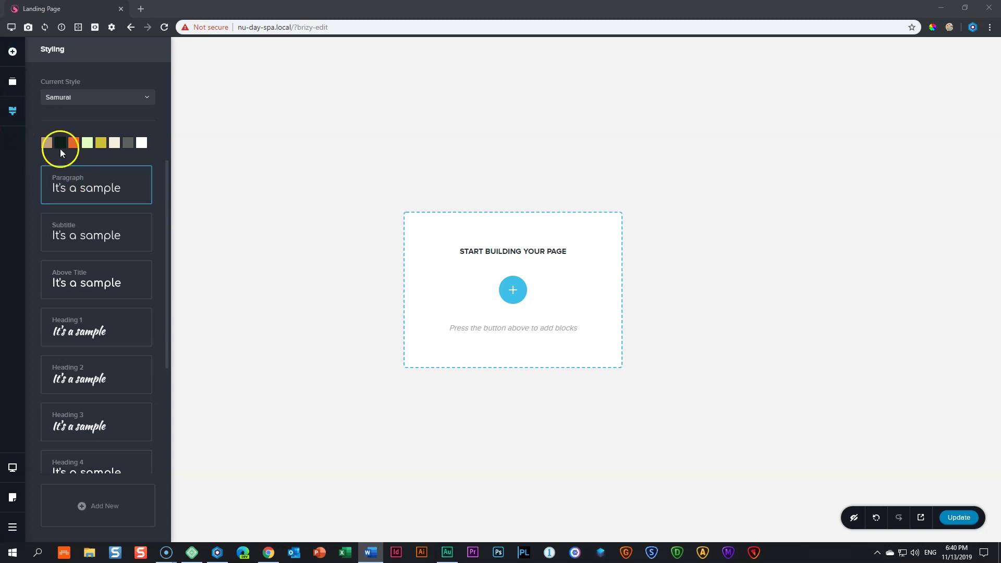
{"action": "double_click", "coordinate": [52, 253]}
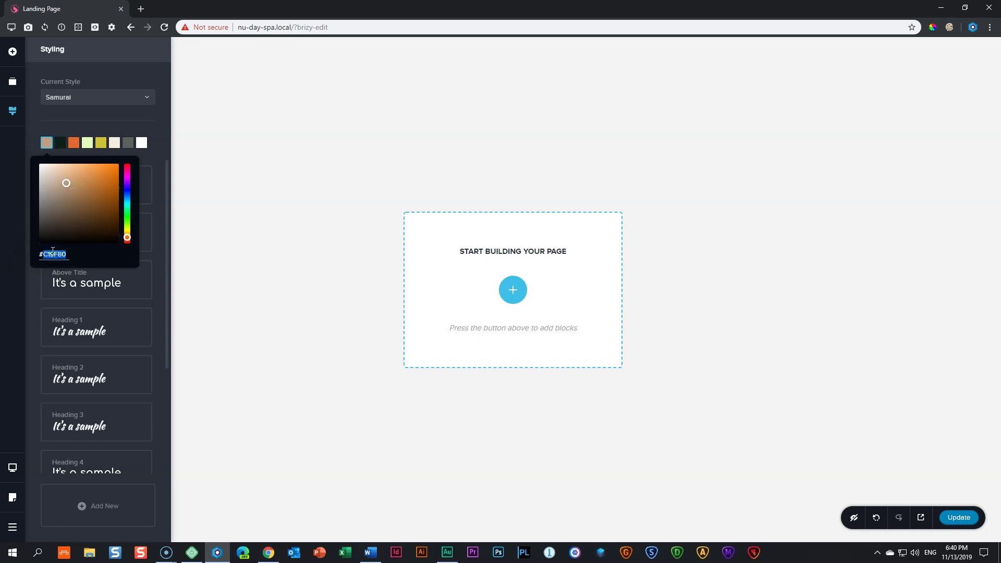
{"action": "type", "text": "002E28"}
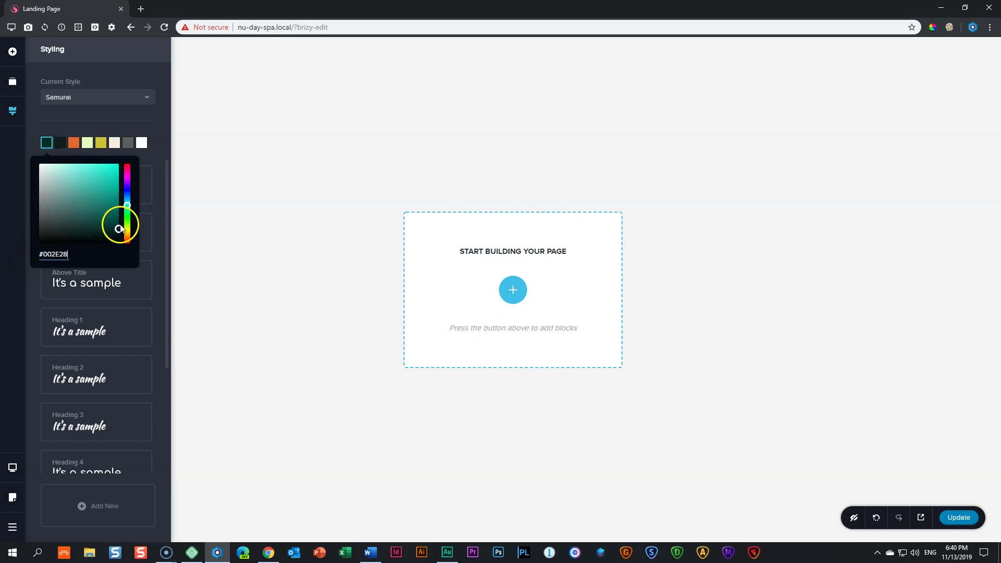
{"action": "key", "text": "alt+Tab"}
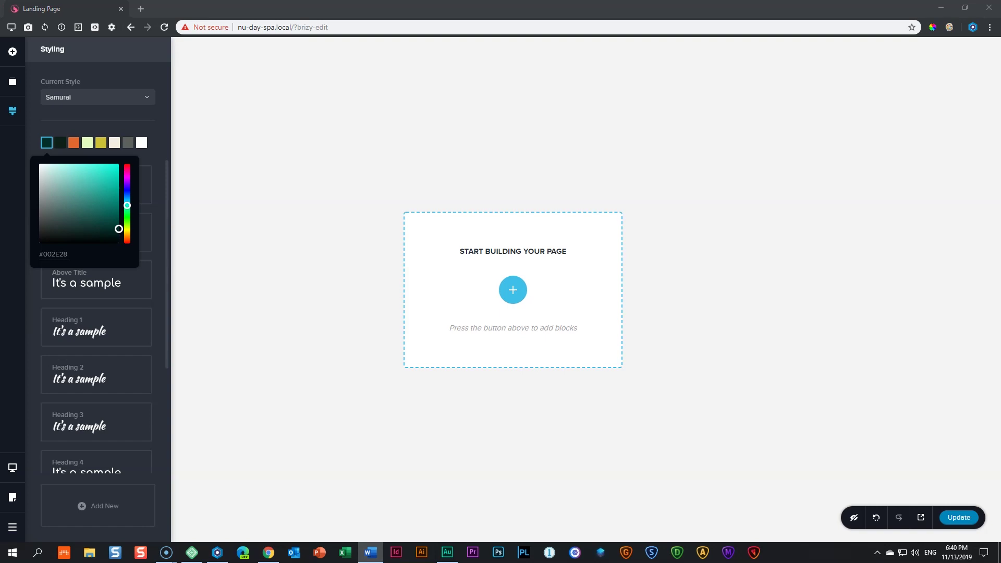
{"action": "left_click", "coordinate": [60, 143]}
{"action": "double_click", "coordinate": [58, 255]}
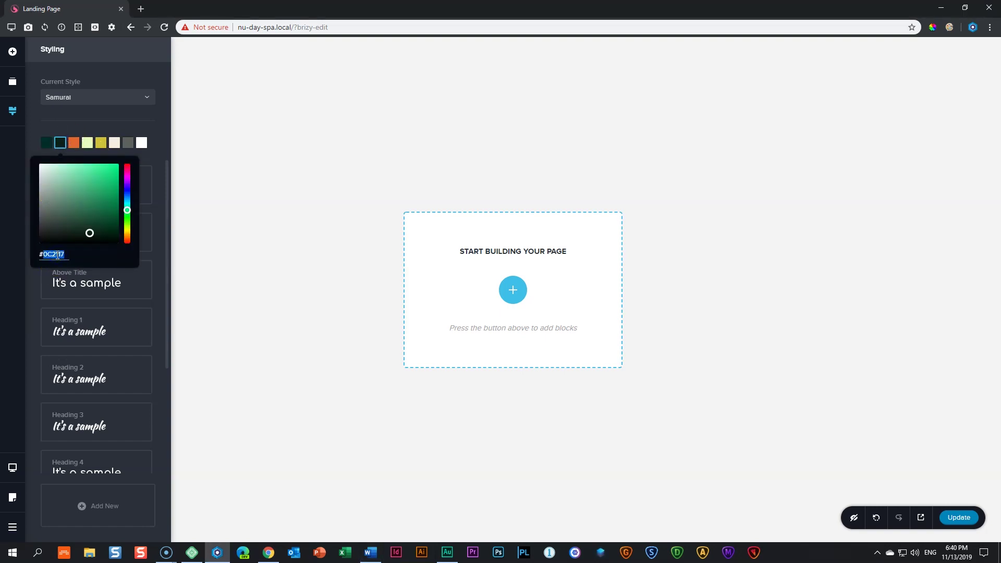
{"action": "key", "text": "ctrl+v"}
{"action": "left_click", "coordinate": [73, 144]}
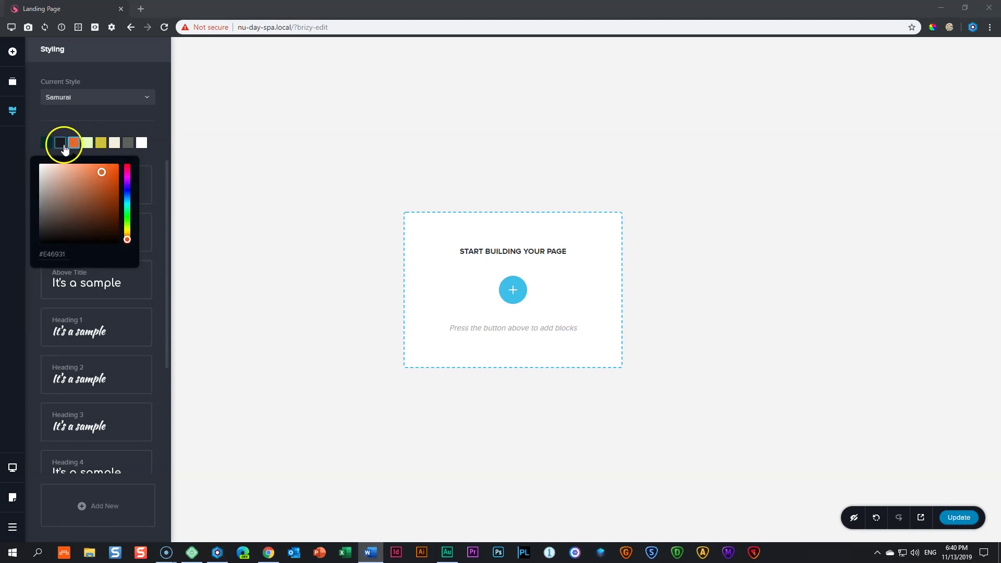
{"action": "left_click", "coordinate": [61, 143]}
{"action": "left_click", "coordinate": [72, 143]}
{"action": "double_click", "coordinate": [45, 254]}
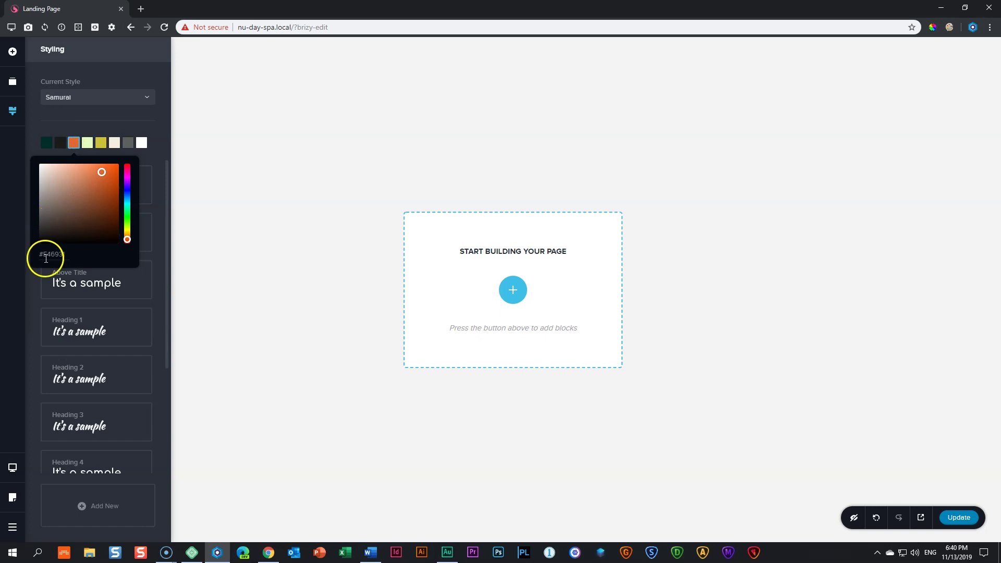
{"action": "key", "text": "ctrl+v"}
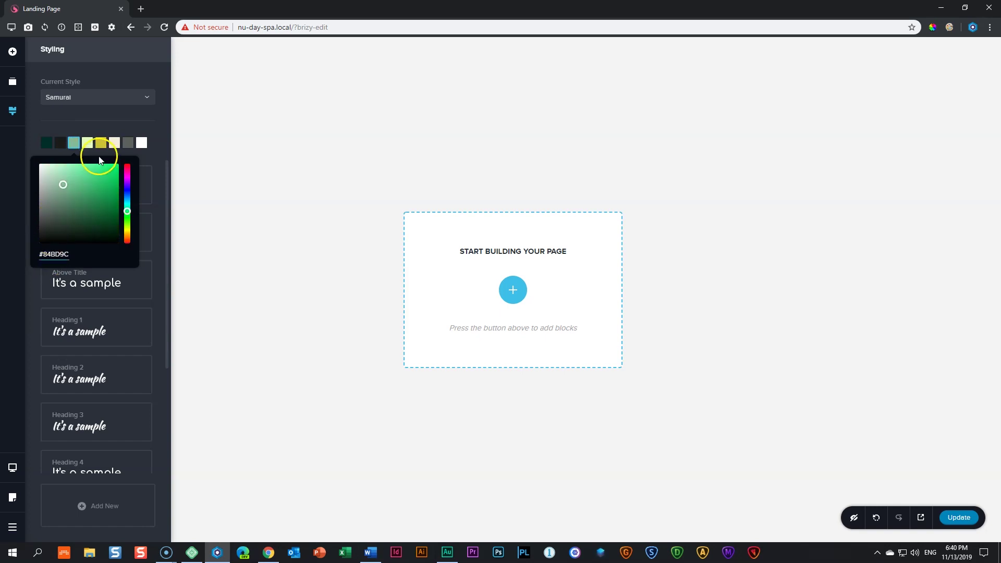
Set the fourth and fifth palette colours to EAA8AA and F5D4D1.
{"action": "left_click", "coordinate": [87, 143]}
{"action": "key", "text": "alt+Tab"}
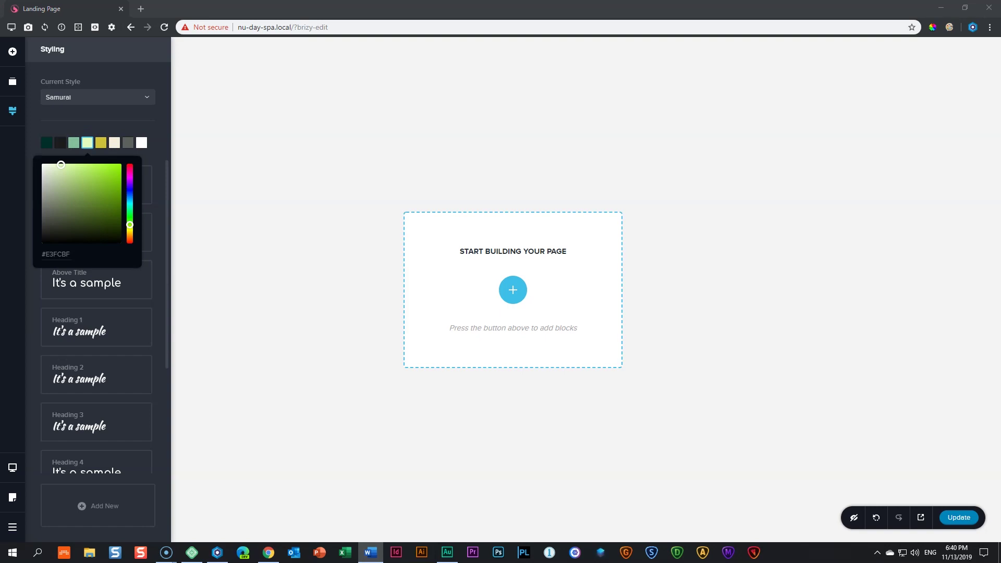
{"action": "triple_click", "coordinate": [60, 254]}
{"action": "type", "text": "#EAA8AA"}
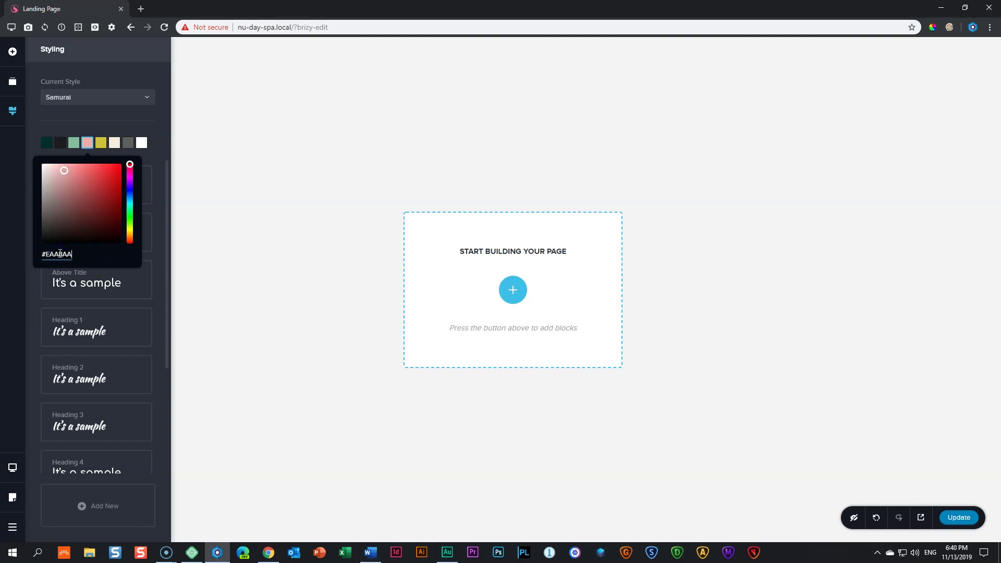
{"action": "left_click", "coordinate": [101, 143]}
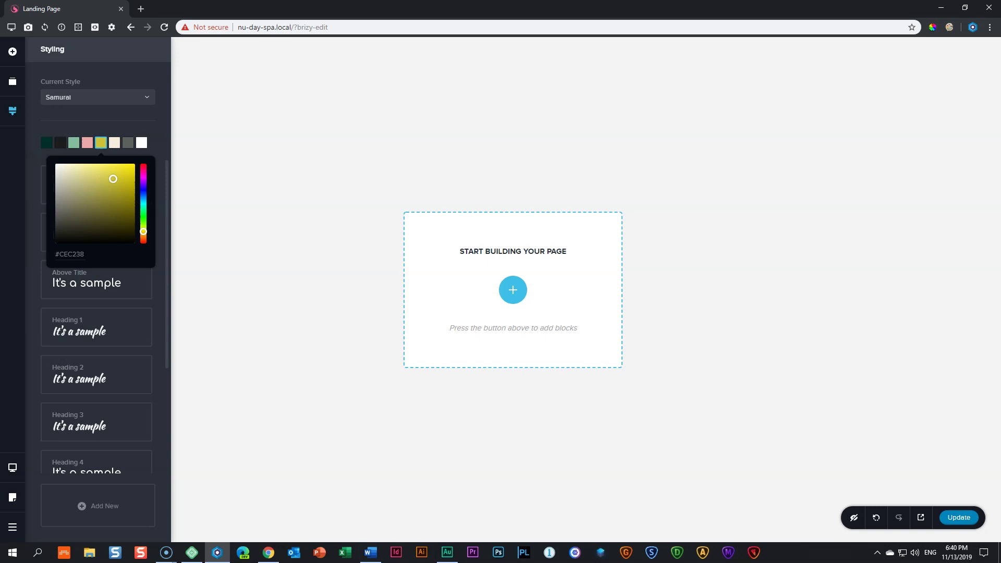
{"action": "key", "text": "alt+Tab"}
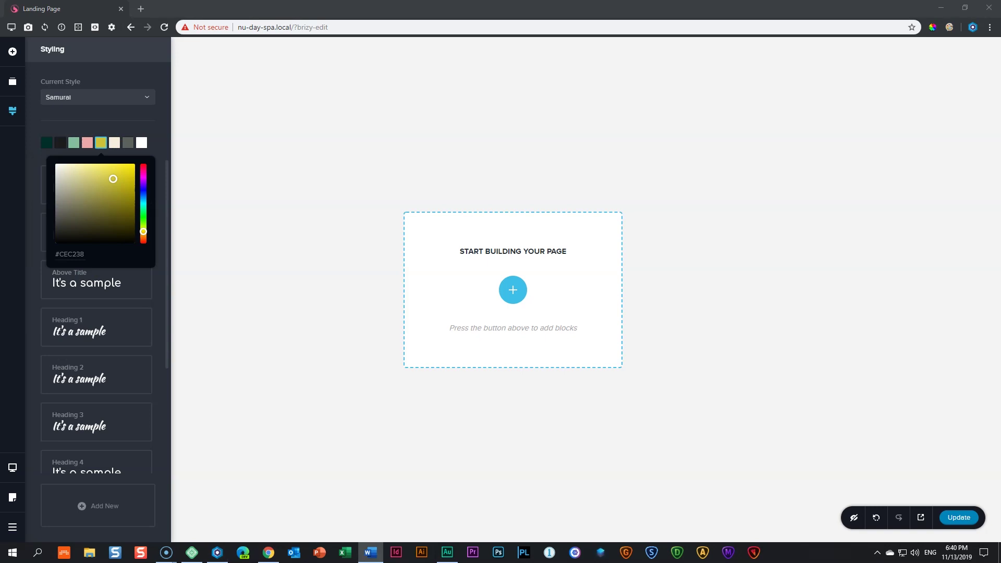
{"action": "triple_click", "coordinate": [69, 254]}
{"action": "type", "text": "#F5D4D1"}
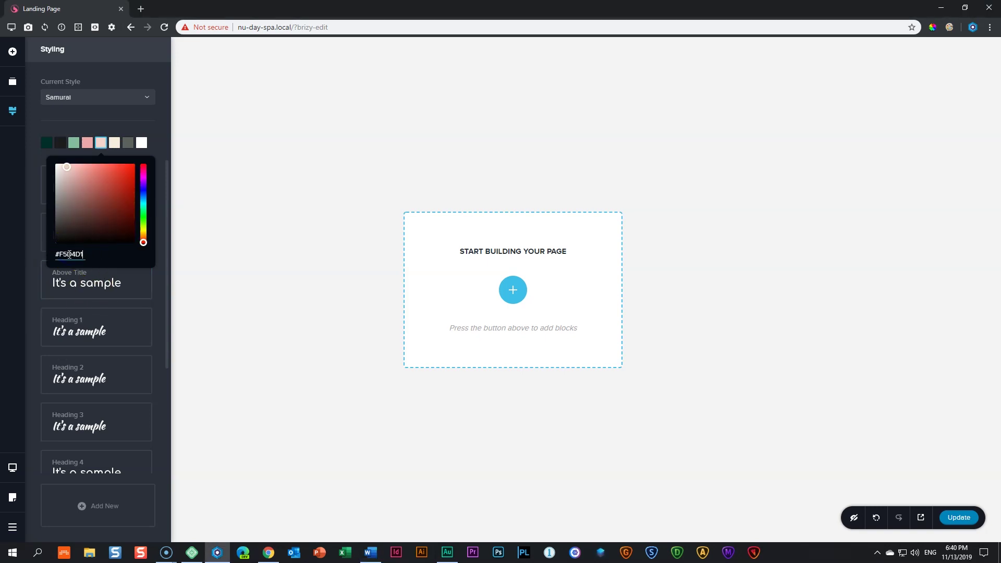
{"action": "left_click", "coordinate": [114, 142]}
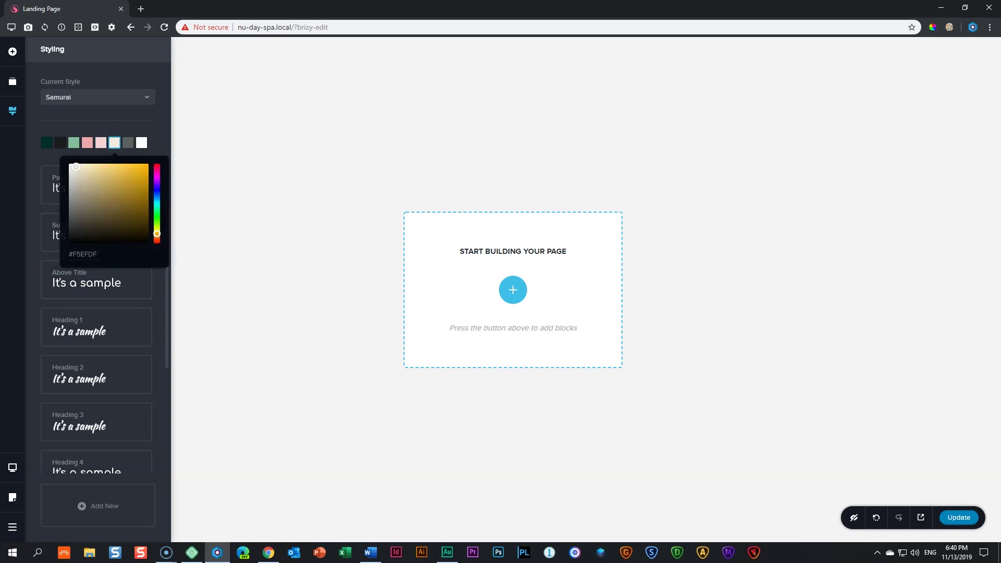
{"action": "key", "text": "alt+Tab"}
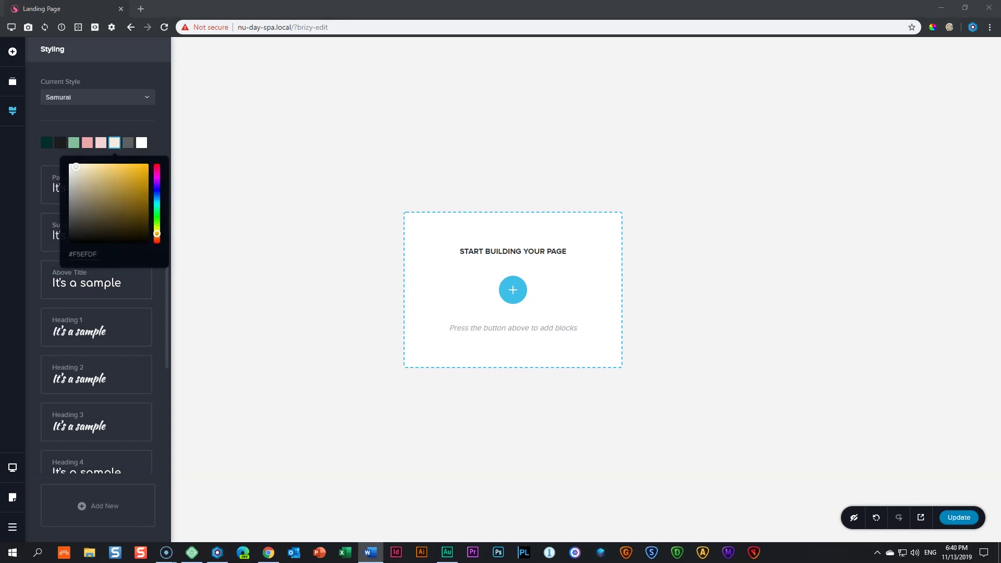
{"action": "triple_click", "coordinate": [83, 255]}
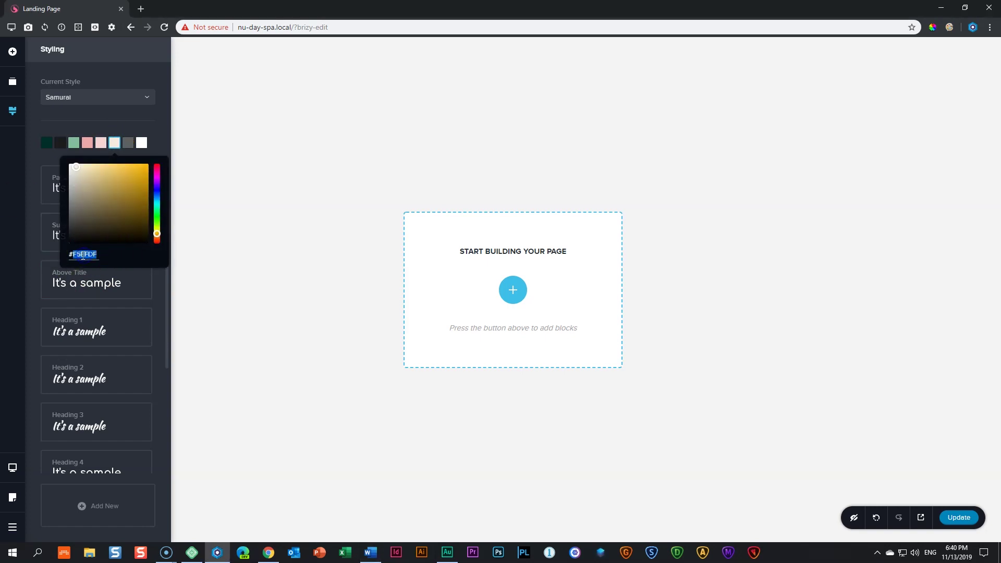
Change the seventh palette colour to #666666 and check the white eighth colour.
{"action": "left_click", "coordinate": [128, 142]}
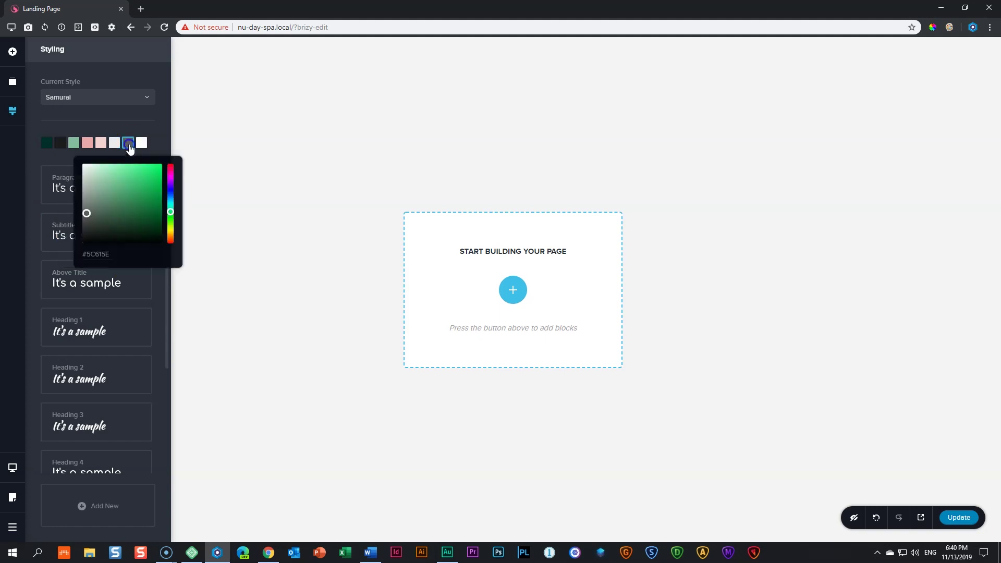
{"action": "key", "text": "alt+Tab"}
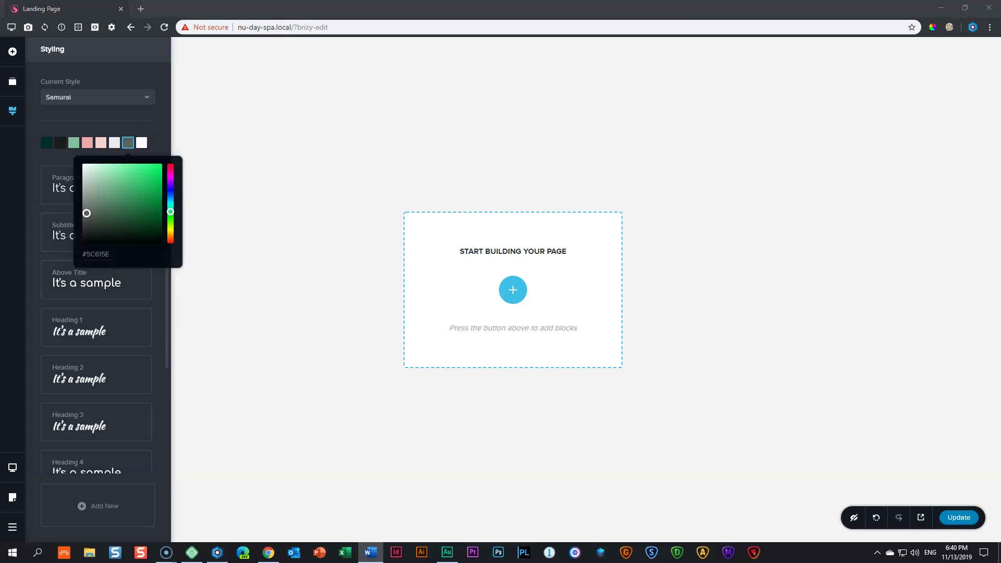
{"action": "triple_click", "coordinate": [88, 255]}
{"action": "type", "text": "#666666"}
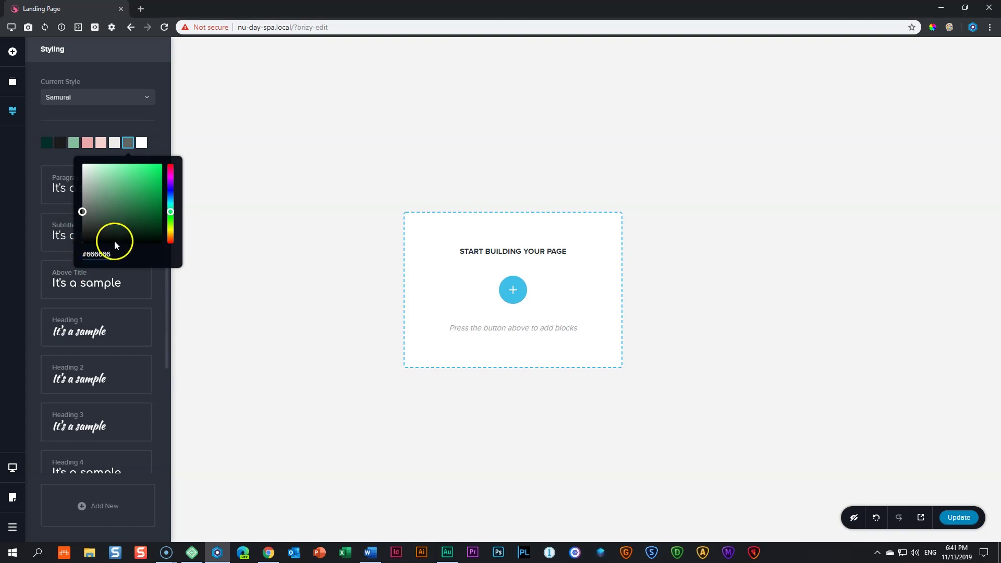
{"action": "left_click", "coordinate": [141, 143]}
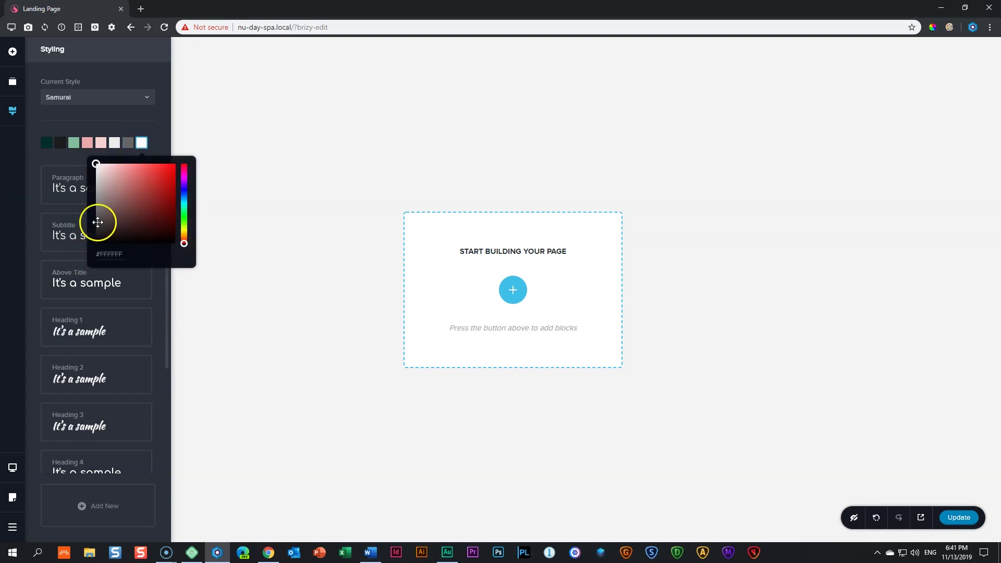
{"action": "left_click", "coordinate": [164, 143]}
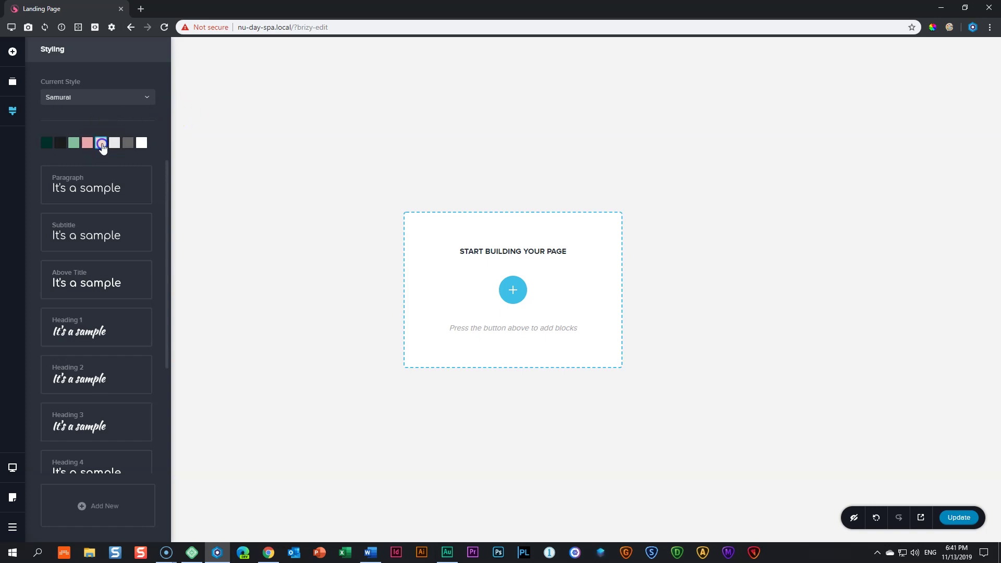
Recheck the pale pink and pink palette colours.
{"action": "left_click", "coordinate": [101, 143]}
{"action": "left_click", "coordinate": [155, 123]}
{"action": "left_click", "coordinate": [87, 148]}
Open the Paragraph text style's font settings to reach Add New Font.
{"action": "left_click", "coordinate": [69, 191]}
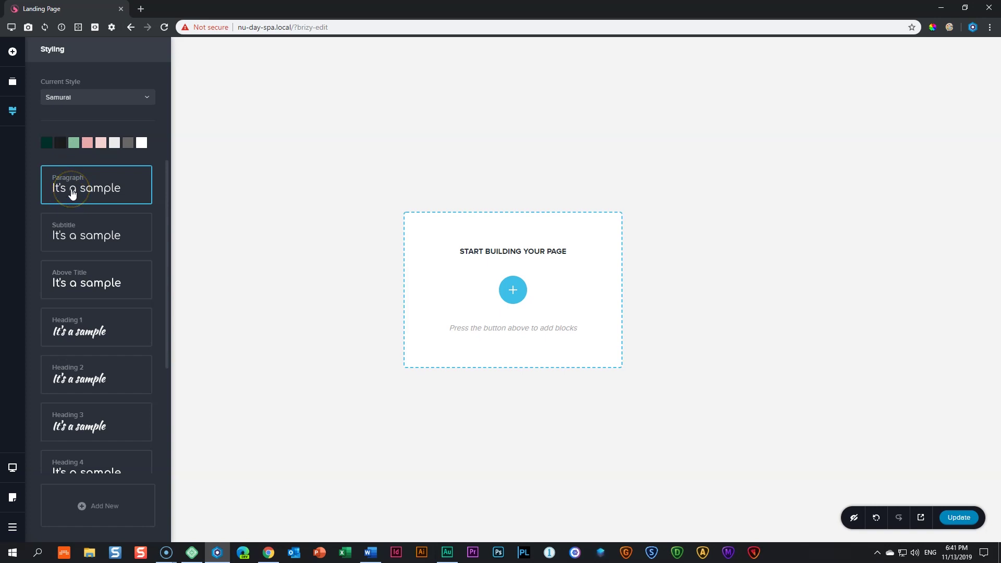
{"action": "left_click", "coordinate": [79, 190]}
{"action": "left_click", "coordinate": [83, 189]}
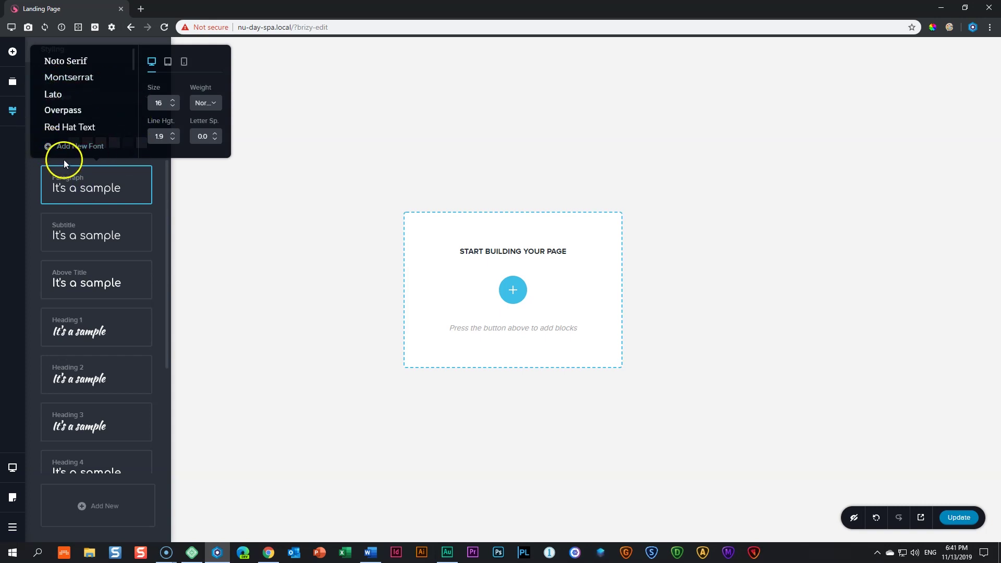
{"action": "left_click", "coordinate": [132, 207]}
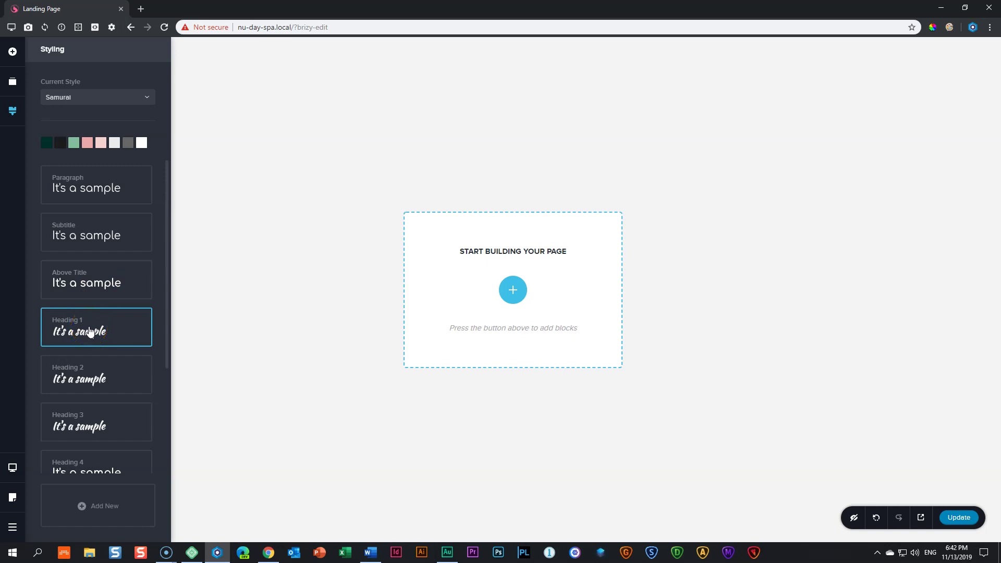
{"action": "left_click", "coordinate": [90, 193]}
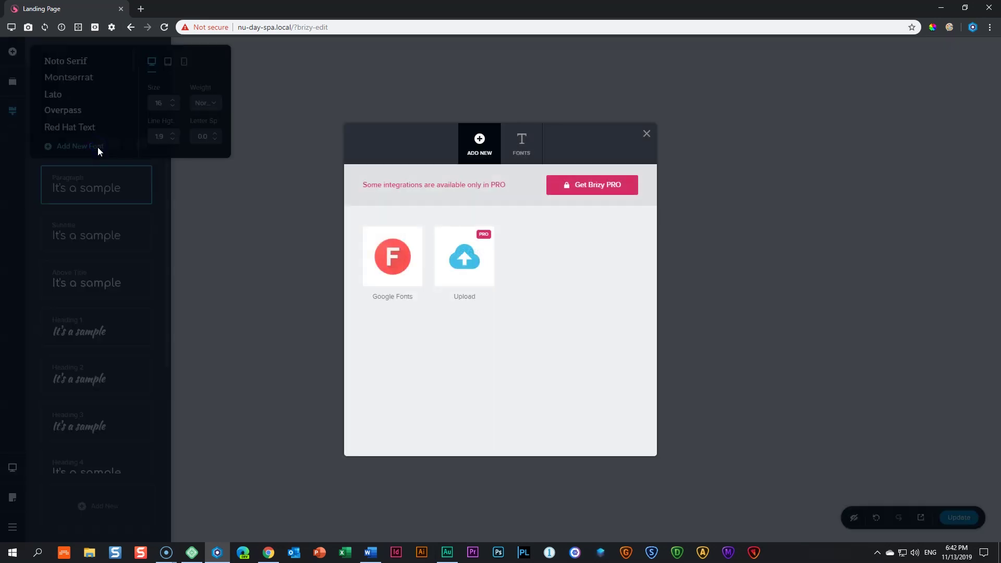
Add the Google font Prata to the style's fonts.
{"action": "left_click", "coordinate": [386, 258]}
{"action": "left_click", "coordinate": [568, 259]}
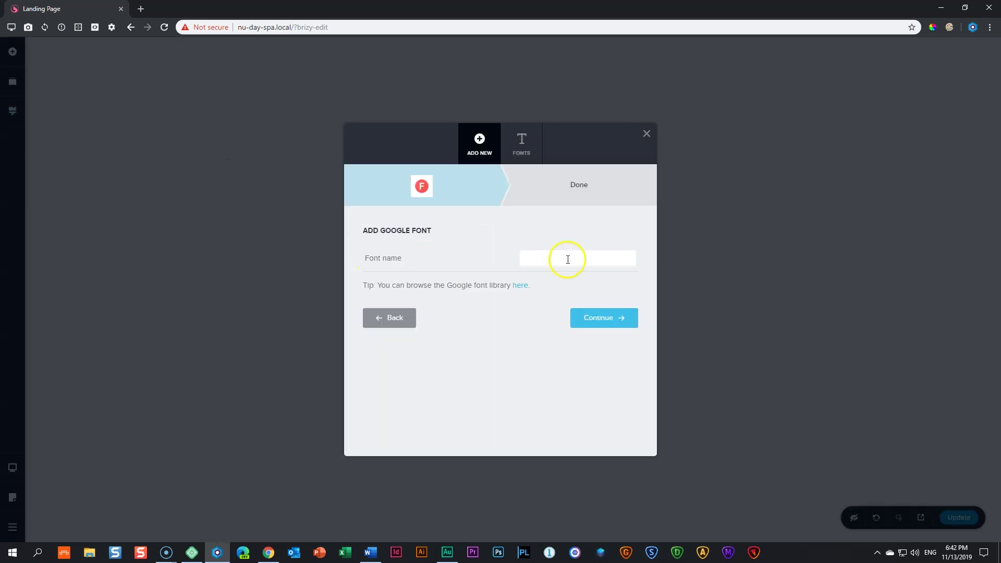
{"action": "left_click", "coordinate": [585, 257]}
{"action": "type", "text": "prata"}
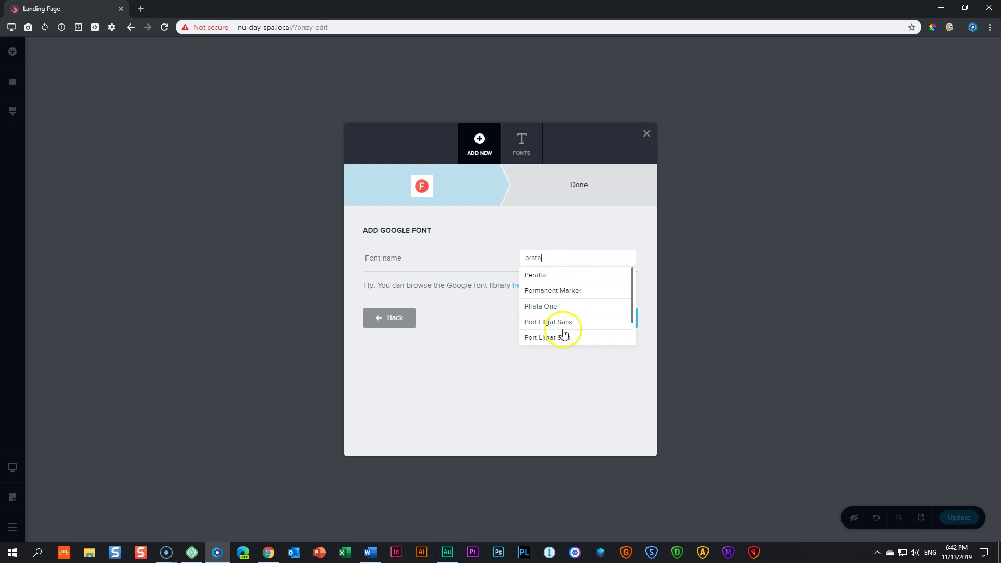
{"action": "scroll", "coordinate": [563, 334], "scroll_direction": "down", "scroll_amount": 2}
{"action": "left_click", "coordinate": [538, 339]}
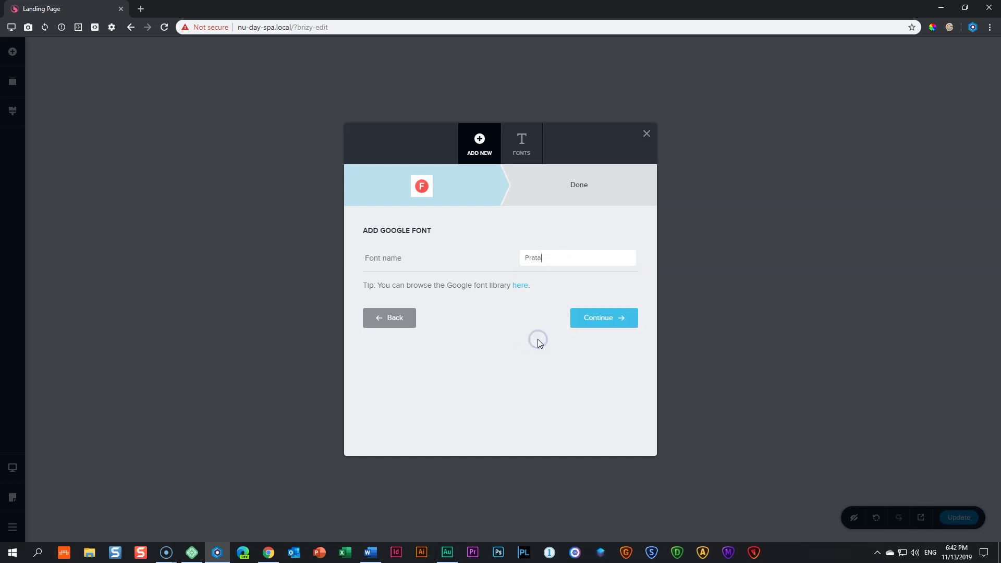
{"action": "left_click", "coordinate": [586, 319]}
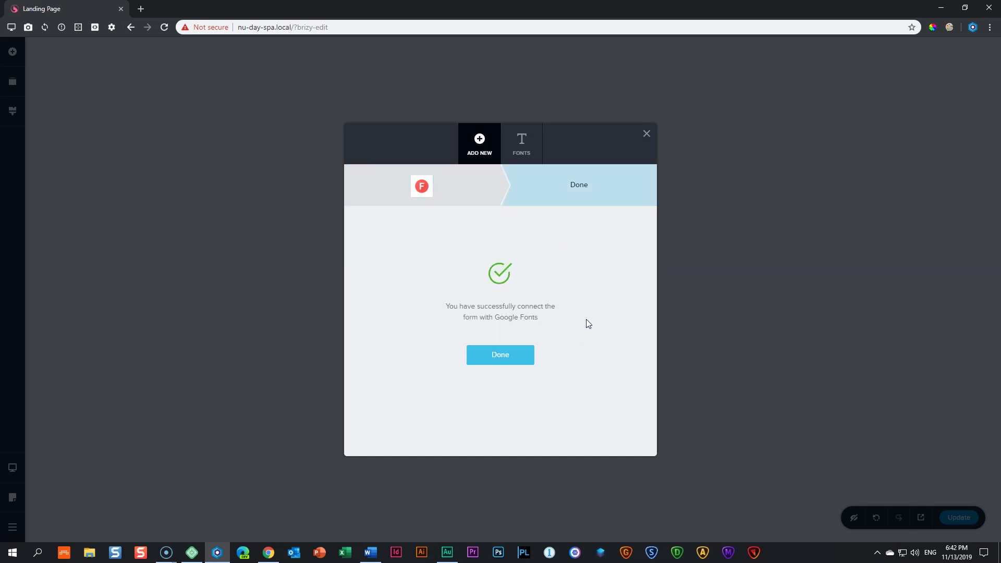
{"action": "left_click", "coordinate": [500, 354]}
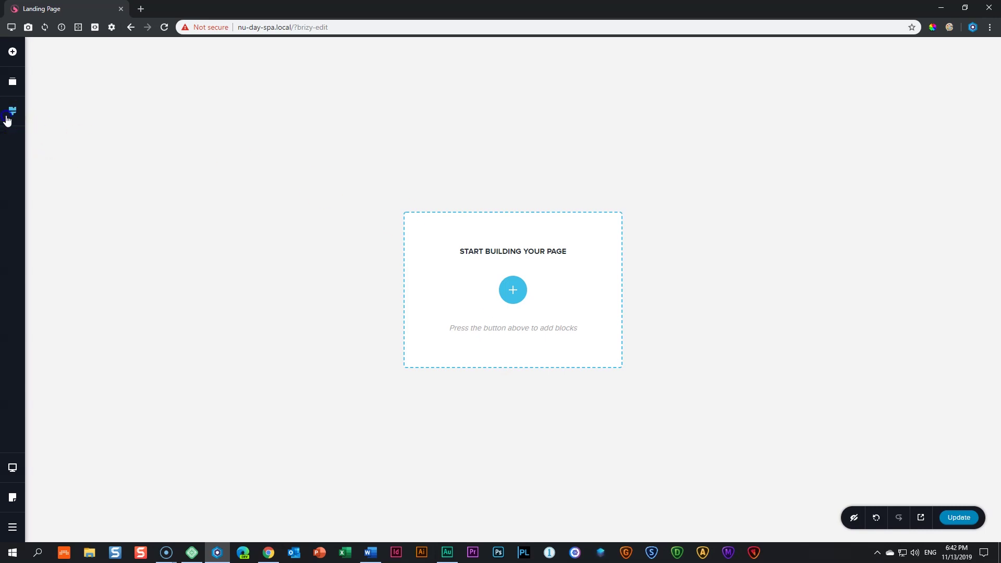
Confirm Prata in the Paragraph font list and start adding another font.
{"action": "left_click", "coordinate": [8, 120]}
{"action": "left_click", "coordinate": [69, 196]}
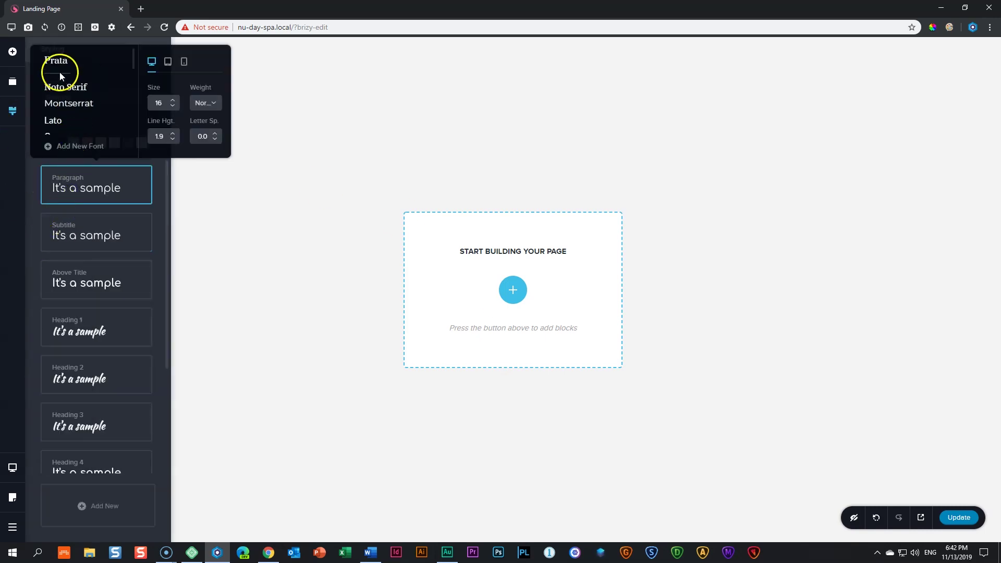
{"action": "scroll", "coordinate": [100, 103], "scroll_direction": "down", "scroll_amount": 2}
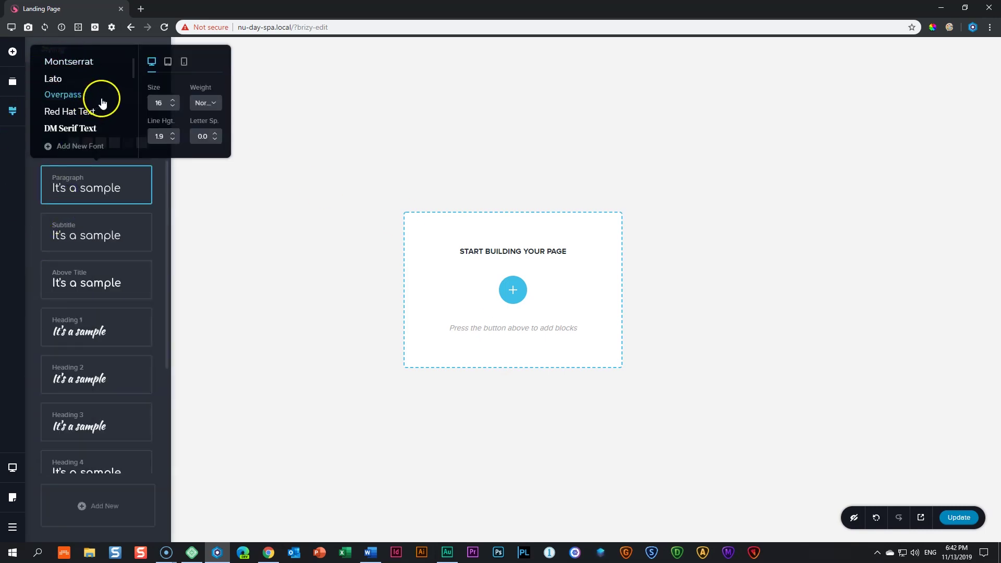
{"action": "scroll", "coordinate": [103, 104], "scroll_direction": "down", "scroll_amount": 5}
{"action": "scroll", "coordinate": [102, 103], "scroll_direction": "down", "scroll_amount": 7}
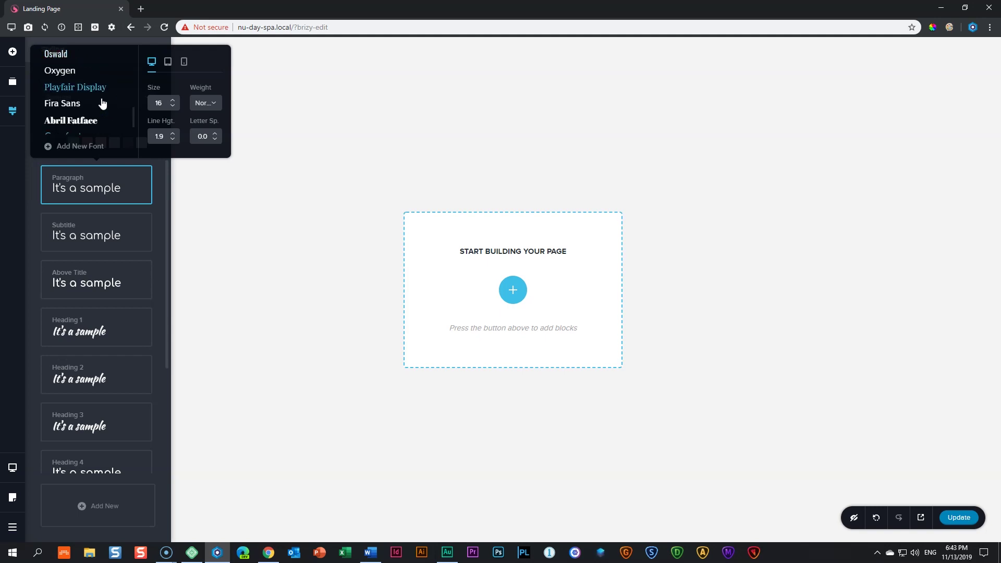
{"action": "scroll", "coordinate": [103, 103], "scroll_direction": "down", "scroll_amount": 2}
{"action": "left_click", "coordinate": [68, 147]}
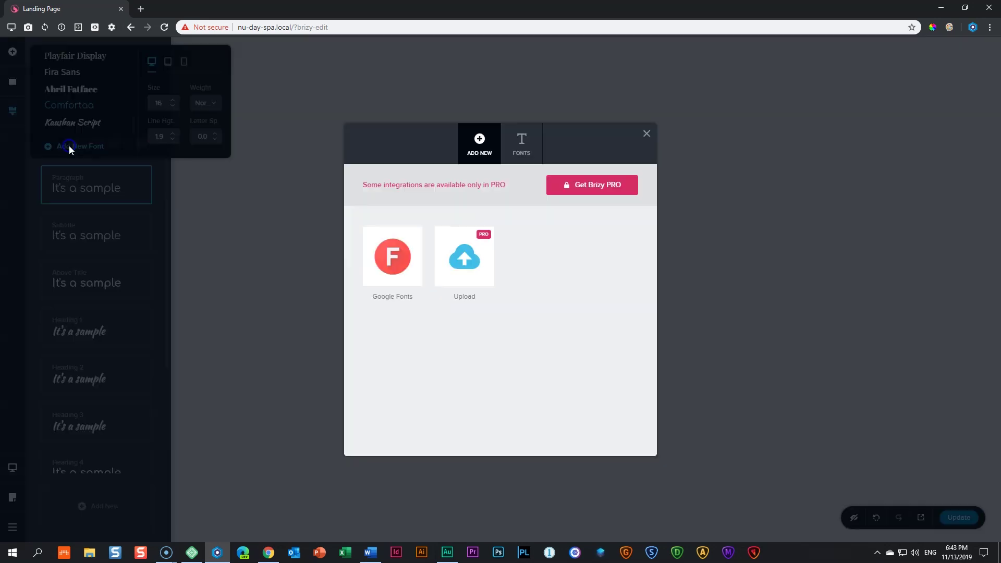
Add the Google font Open Sans to the style's fonts.
{"action": "left_click", "coordinate": [397, 254]}
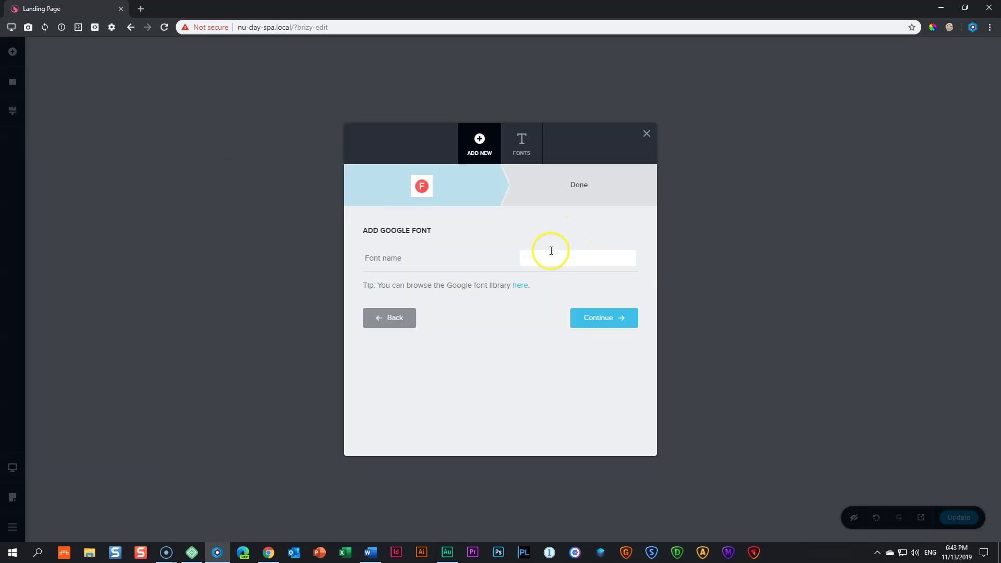
{"action": "left_click", "coordinate": [551, 251]}
{"action": "type", "text": "open "}
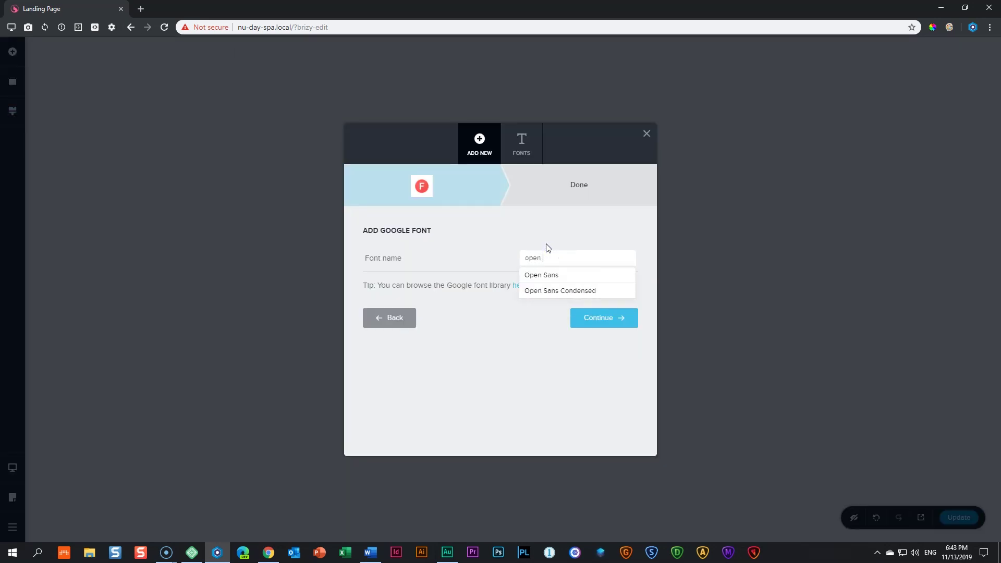
{"action": "type", "text": "sans"}
{"action": "left_click", "coordinate": [541, 275]}
{"action": "left_click", "coordinate": [618, 323]}
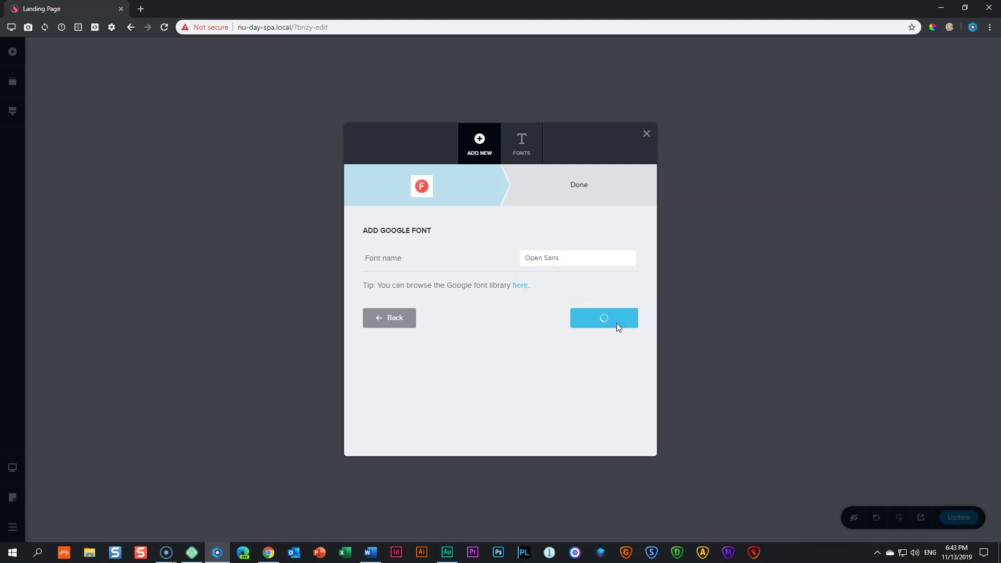
{"action": "left_click", "coordinate": [513, 356]}
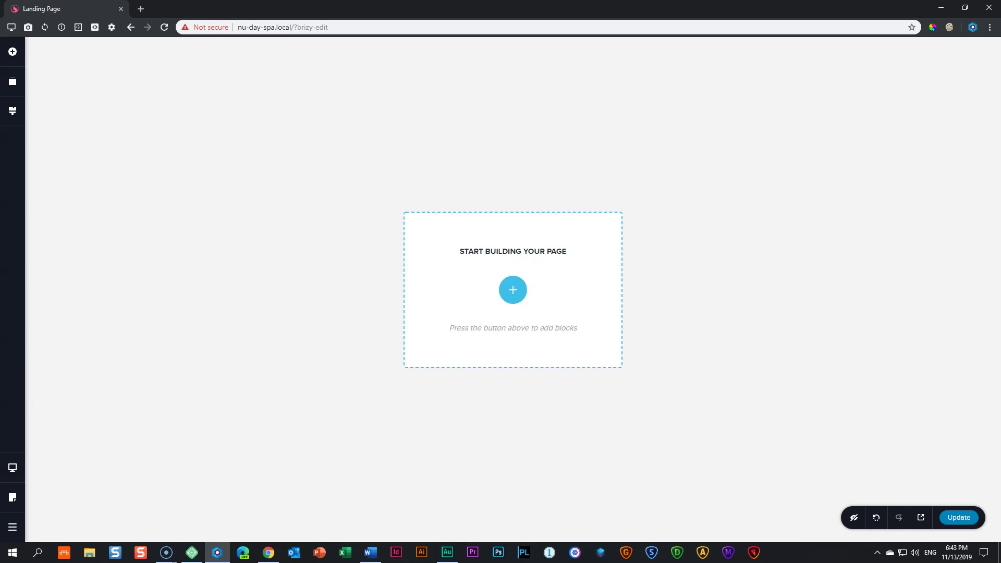
Verify Open Sans in the Paragraph font list and save the page with Update.
{"action": "left_click", "coordinate": [15, 114]}
{"action": "left_click", "coordinate": [78, 188]}
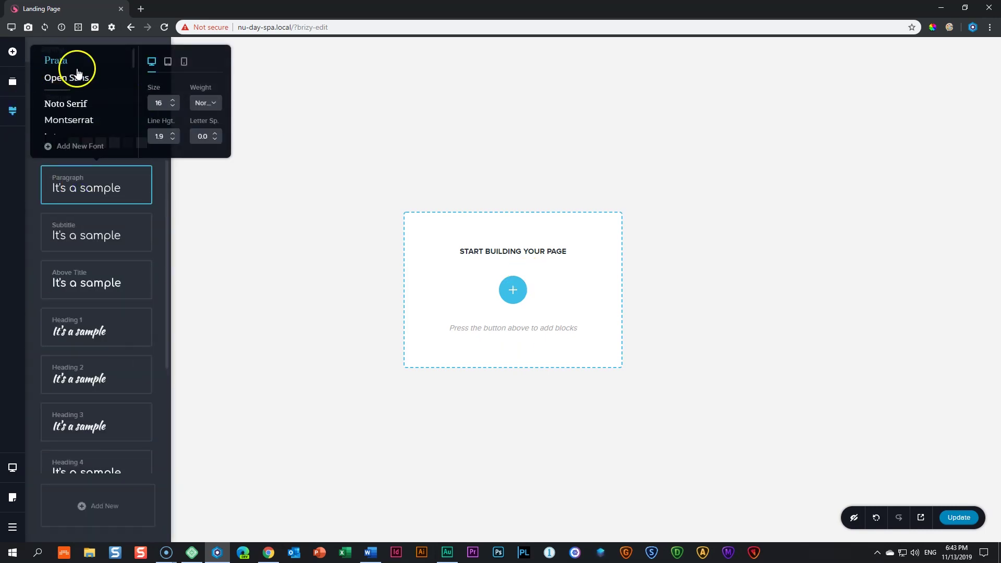
{"action": "left_click", "coordinate": [315, 94]}
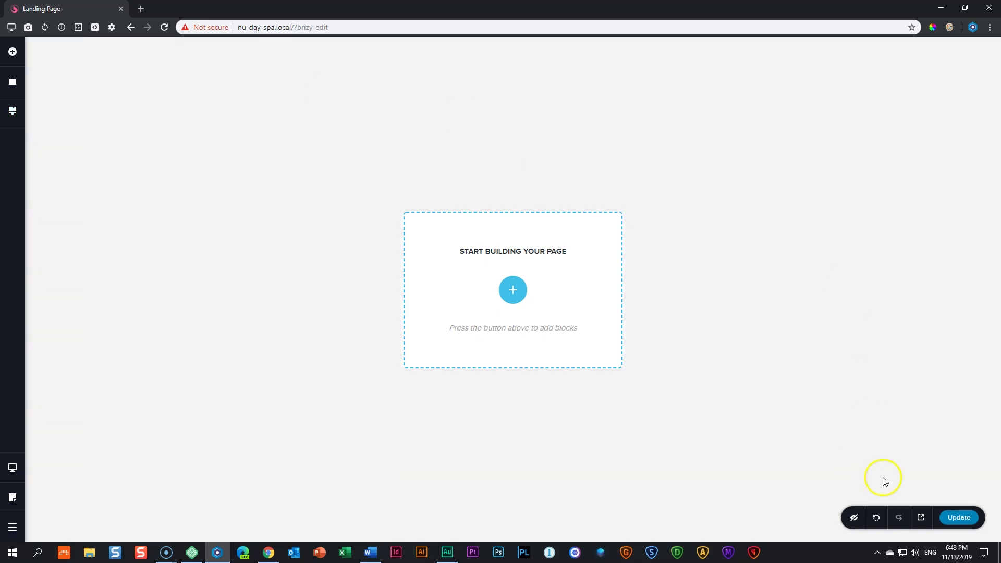
{"action": "left_click", "coordinate": [960, 519]}
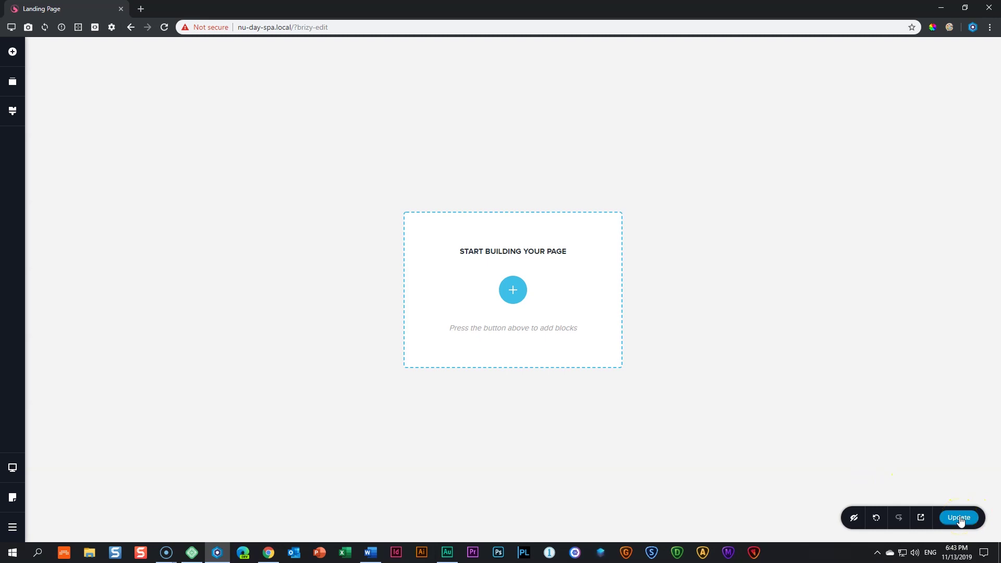